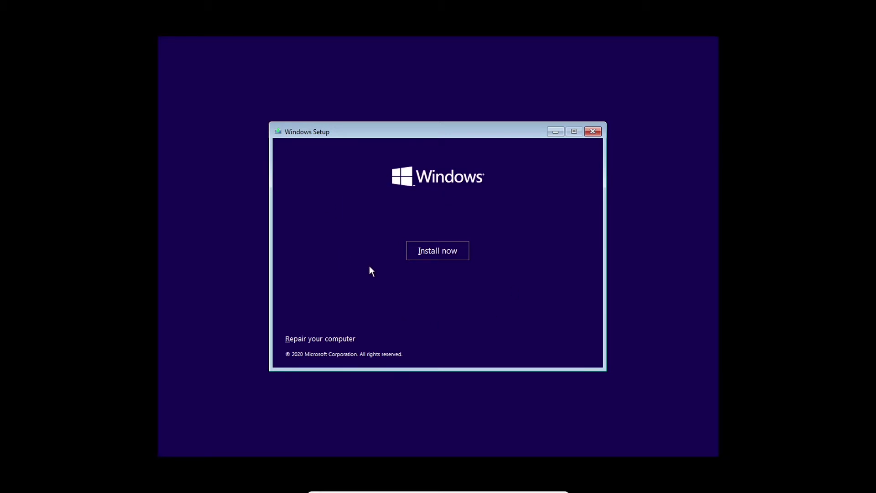
# - Start the Windows installation from the Windows Setup screen with Install now
pyautogui.click(444, 257)
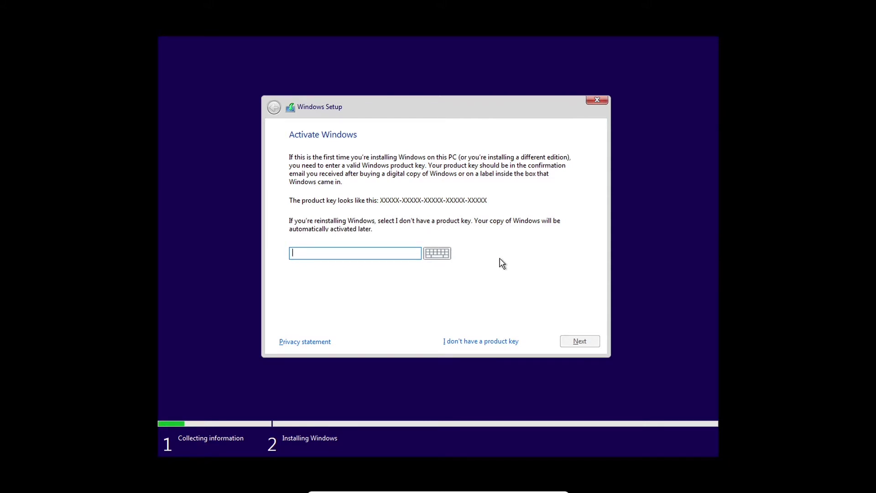
# - Skip the product key and select Windows 10 Pro as the edition
pyautogui.click(482, 341)
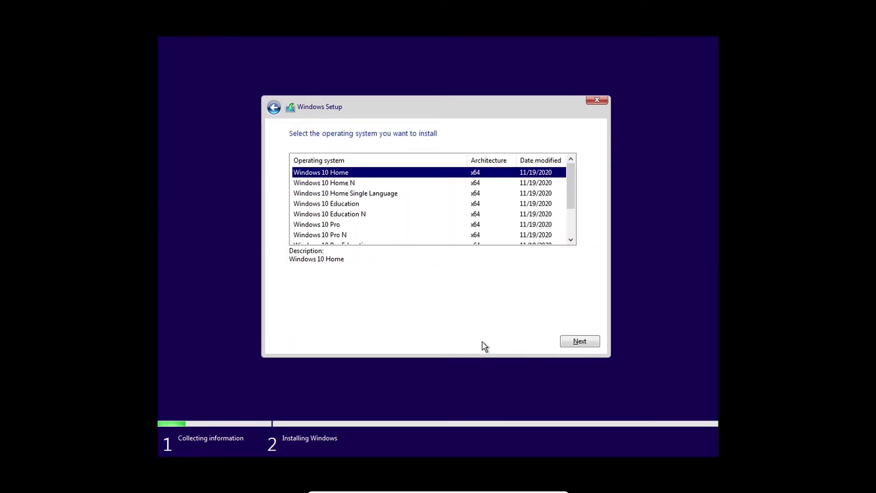
pyautogui.click(392, 225)
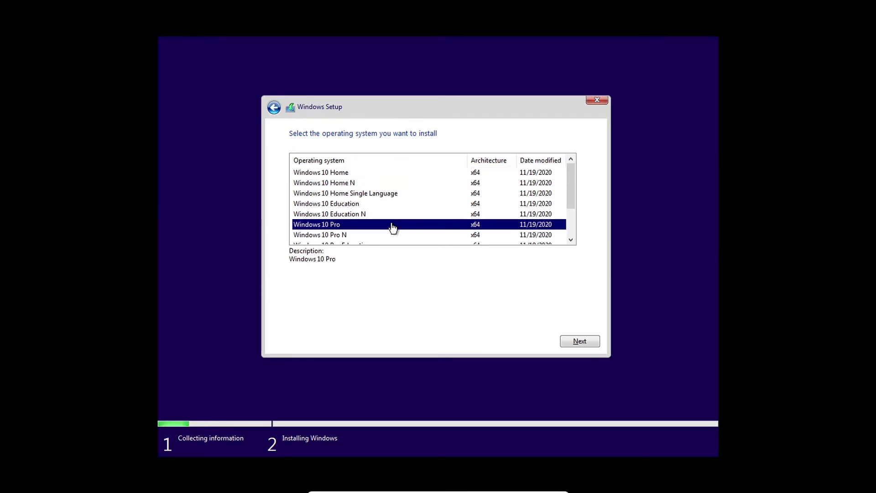
pyautogui.click(576, 340)
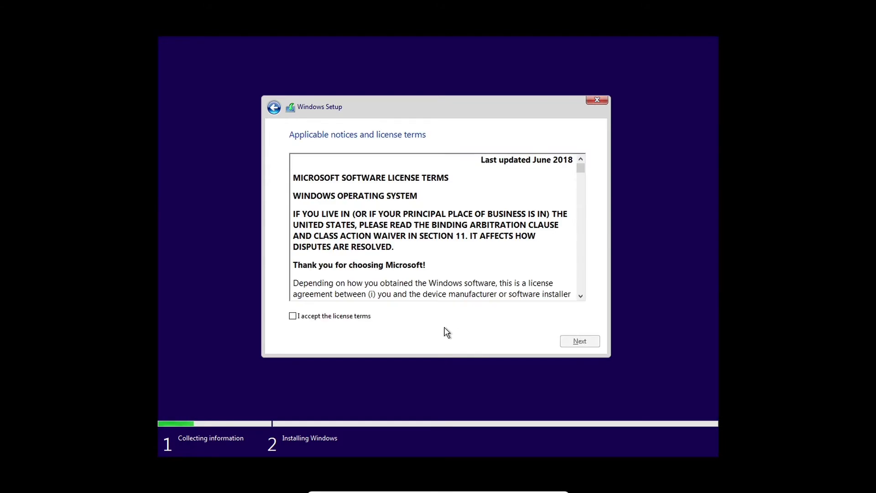
# - Accept the Windows license terms and continue
pyautogui.click(355, 316)
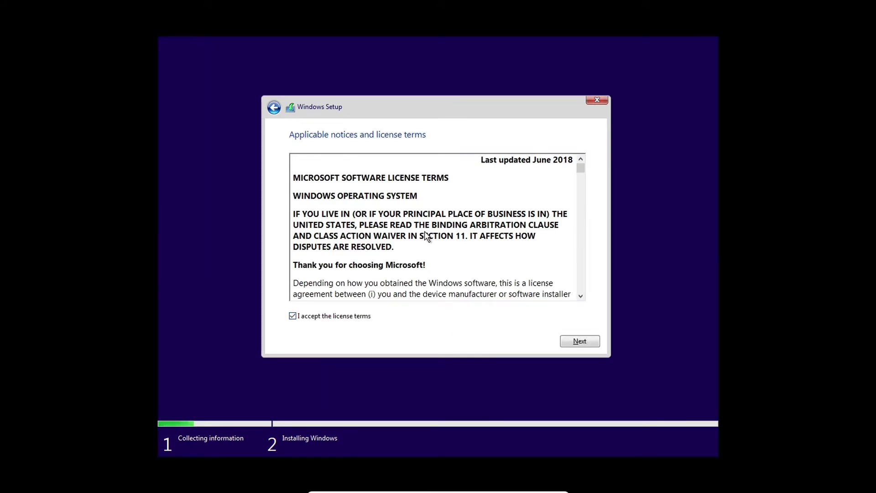
pyautogui.click(572, 341)
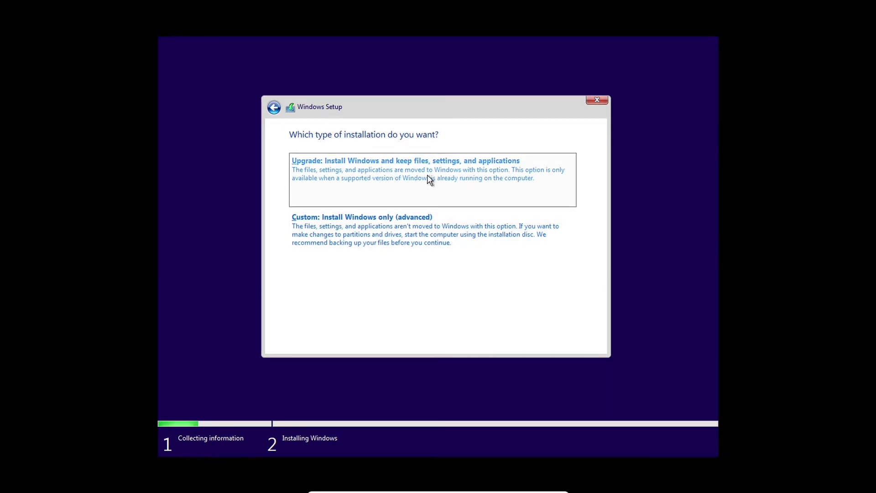
# - Choose the 'Custom: Install Windows only (advanced)' installation type
pyautogui.click(403, 238)
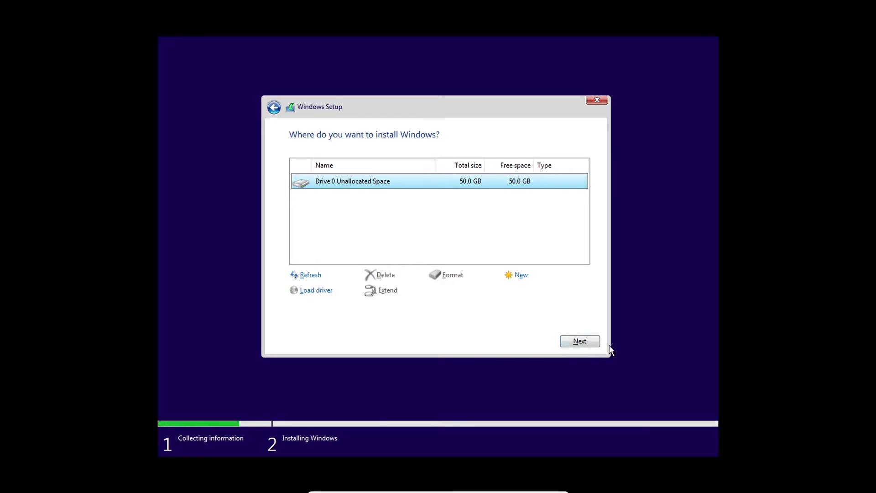
# - Install Windows onto Drive 0's 50.0 GB unallocated space
pyautogui.click(594, 341)
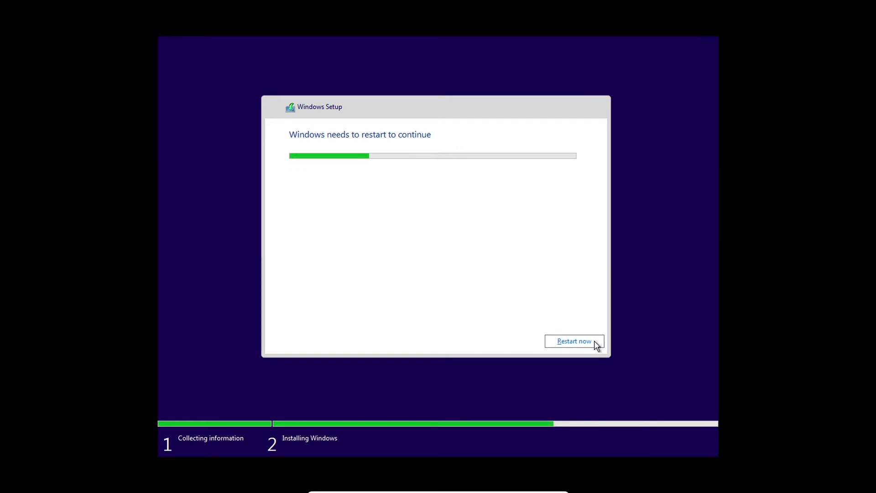
# - Restart the VM, dismiss the mouse integration notices, and boot from the installation DVD
pyautogui.click(594, 342)
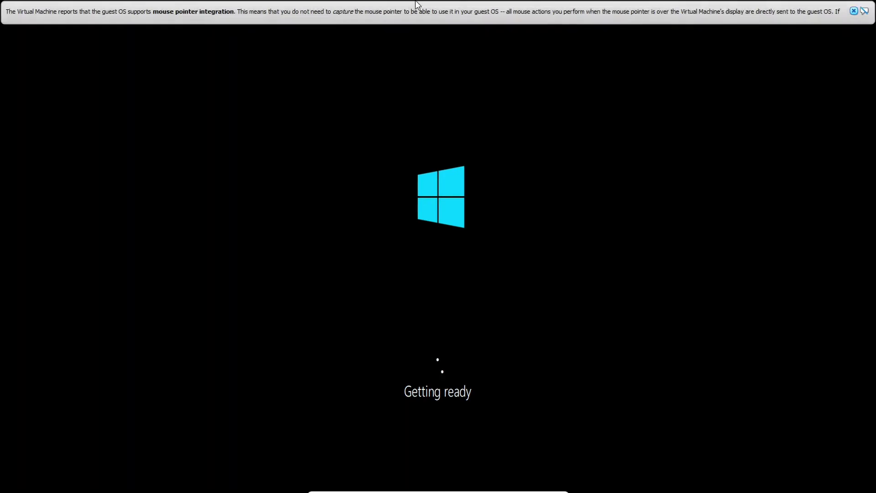
pyautogui.click(853, 11)
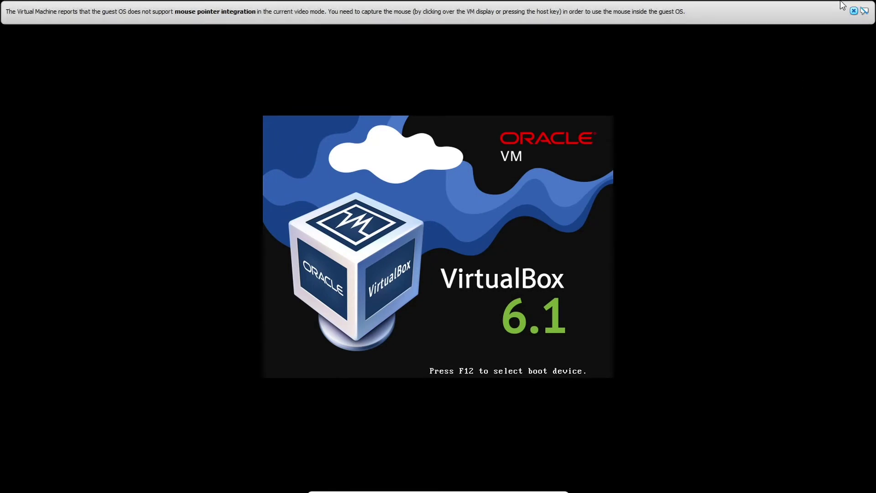
pyautogui.click(853, 10)
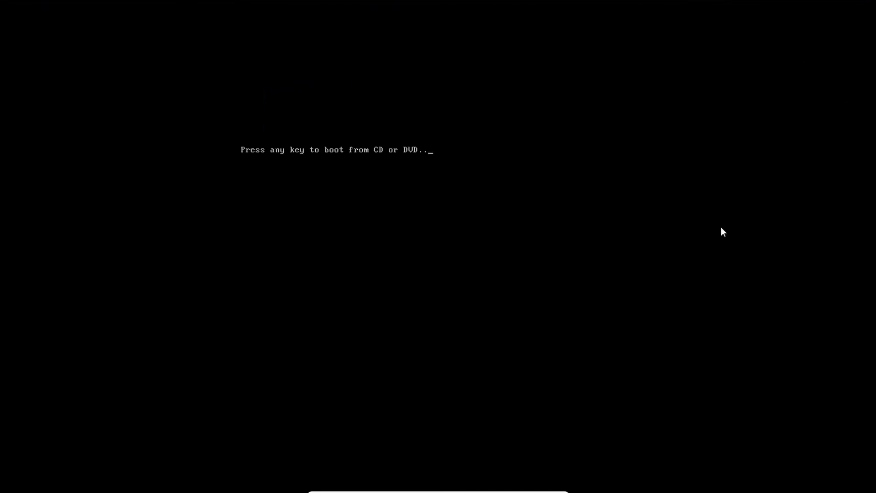
pyautogui.press('Return')
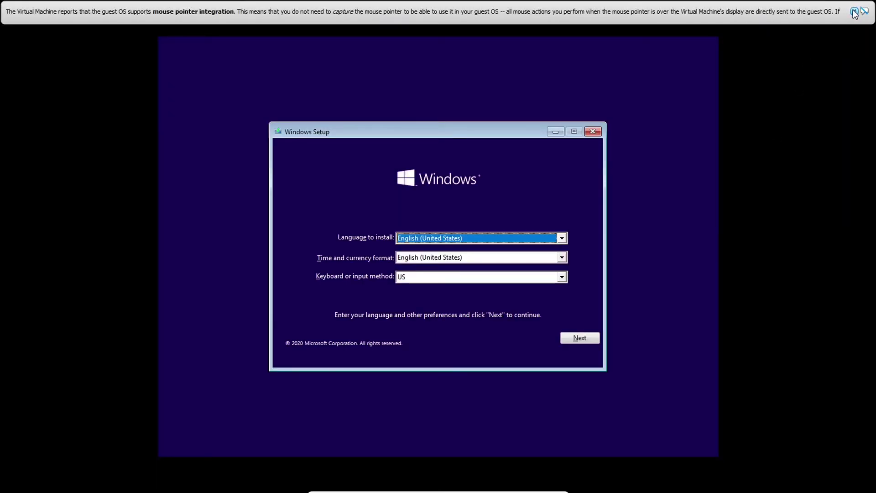
pyautogui.click(853, 11)
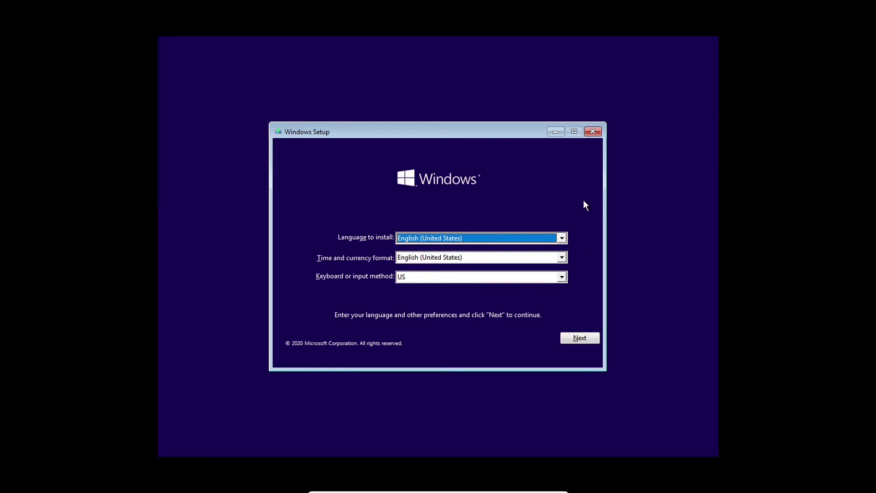
# - Cancel the repeated Windows Setup and let the VM boot into Windows' out-of-box setup
pyautogui.click(592, 131)
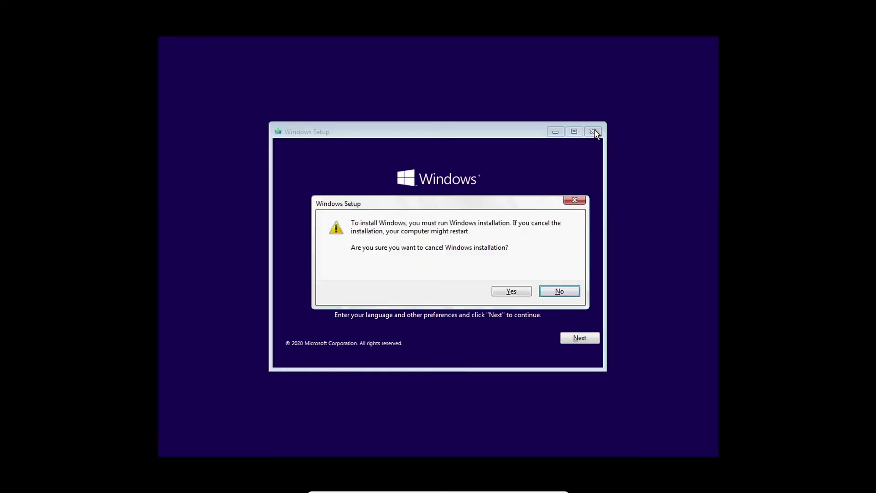
pyautogui.click(510, 291)
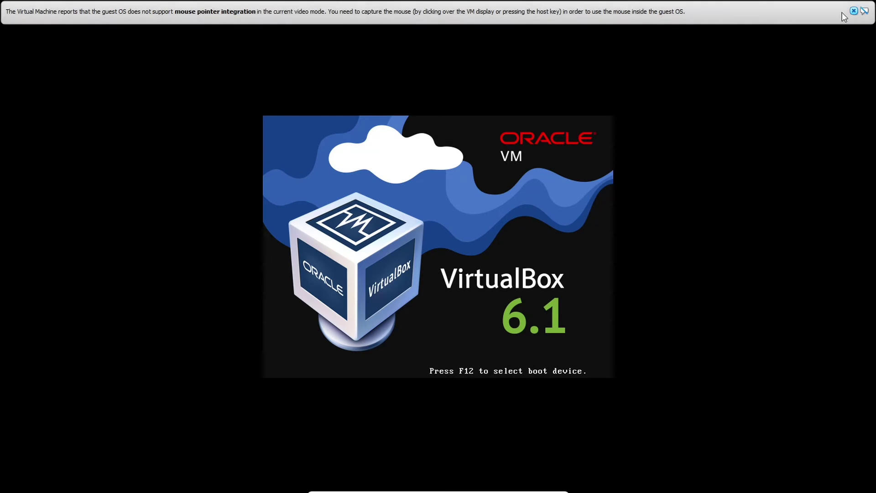
pyautogui.click(853, 11)
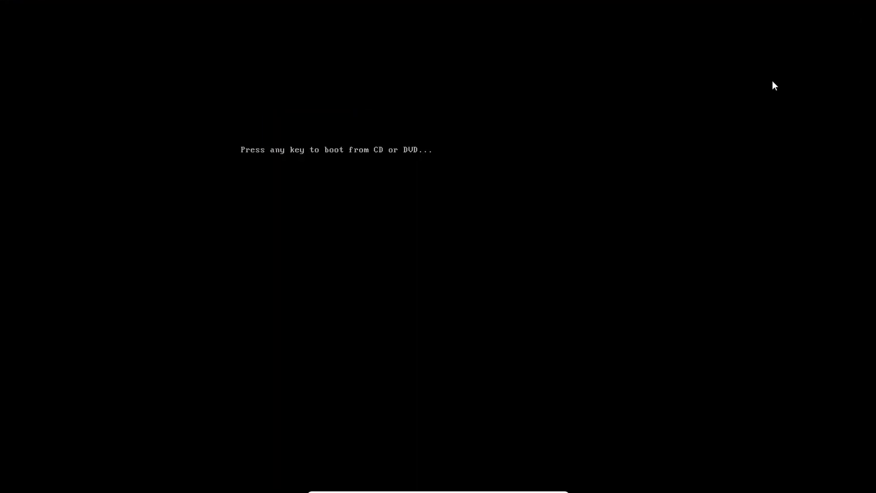
pyautogui.press('Return')
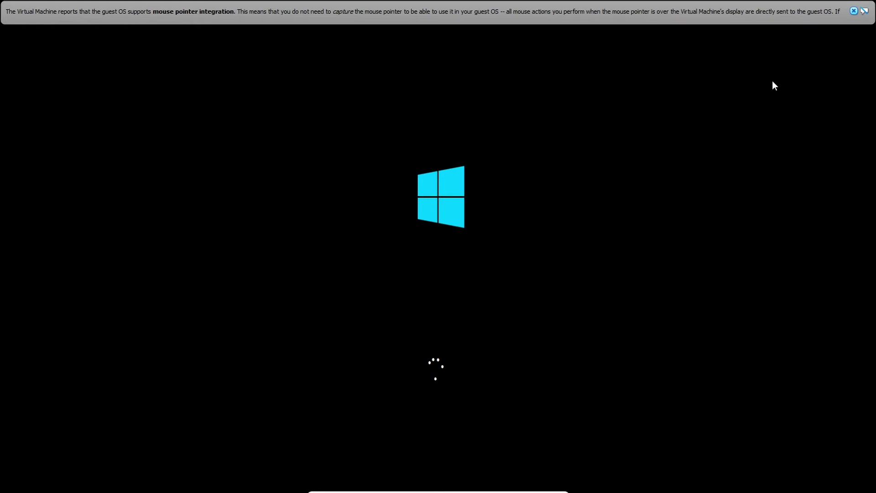
pyautogui.click(853, 11)
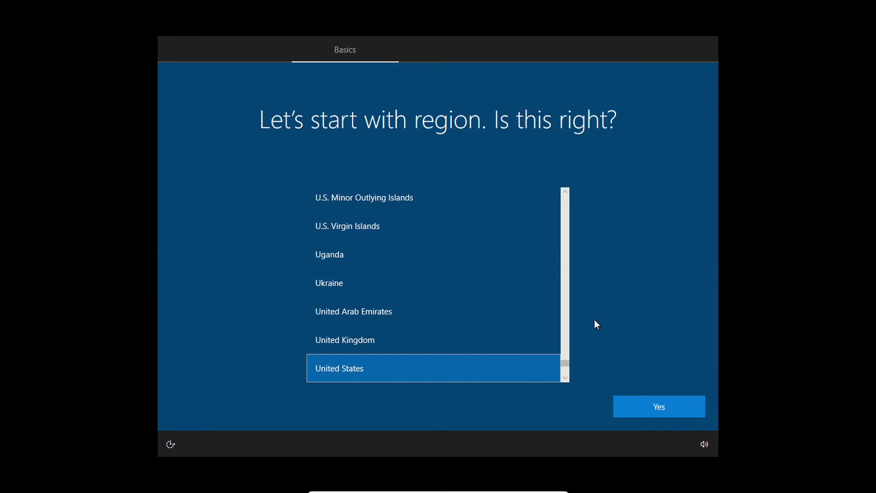
# - Confirm United States as the region and US as the keyboard layout
pyautogui.click(650, 407)
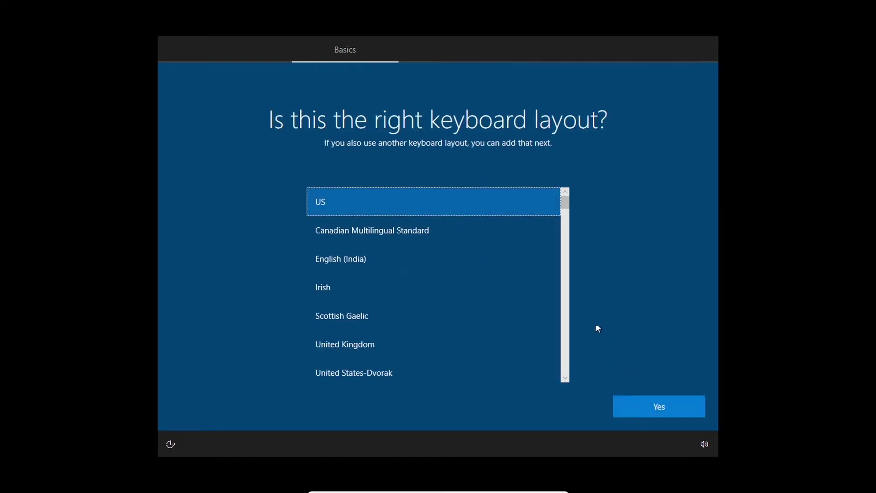
pyautogui.click(668, 409)
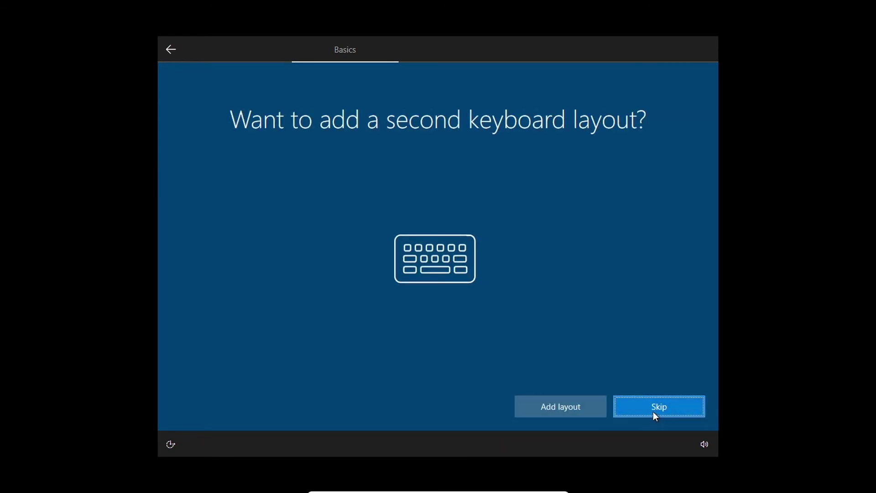
# - Skip a second keyboard layout, choose personal use, and pick Offline account
pyautogui.click(654, 412)
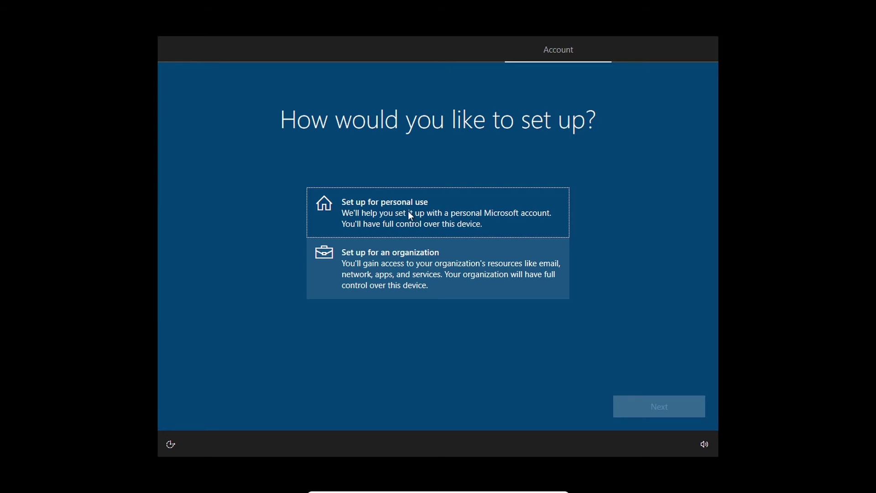
pyautogui.click(443, 205)
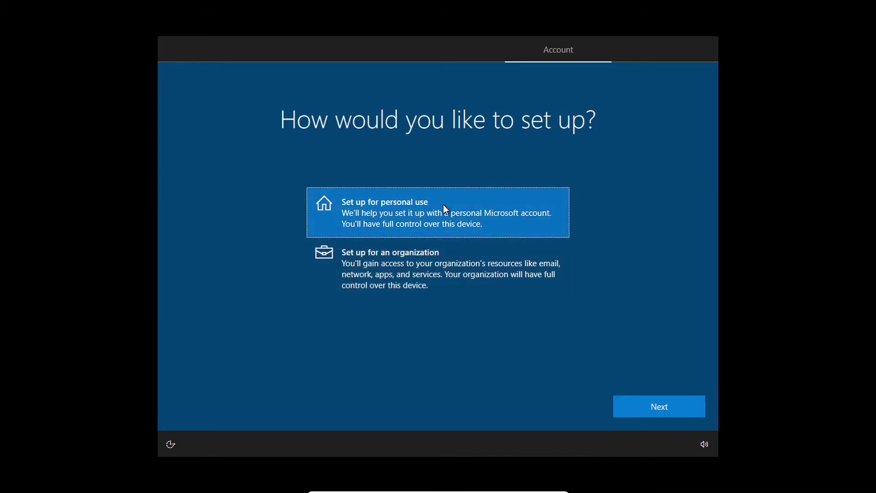
pyautogui.click(656, 402)
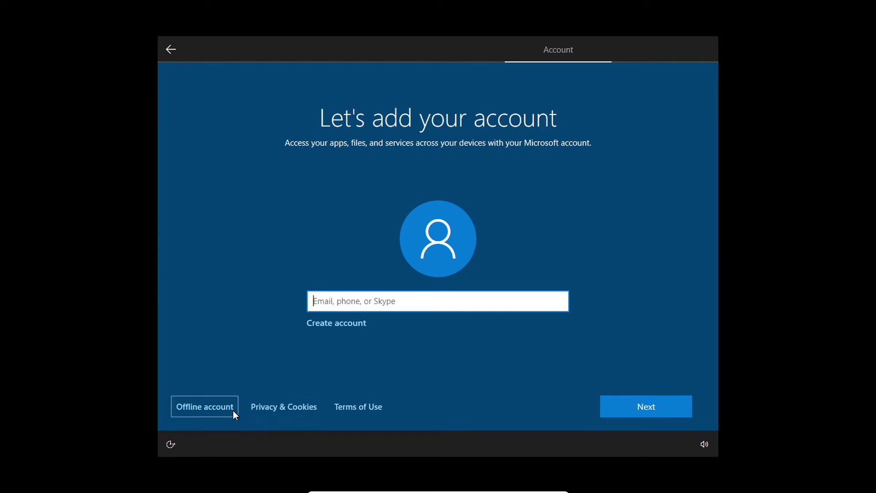
pyautogui.click(204, 406)
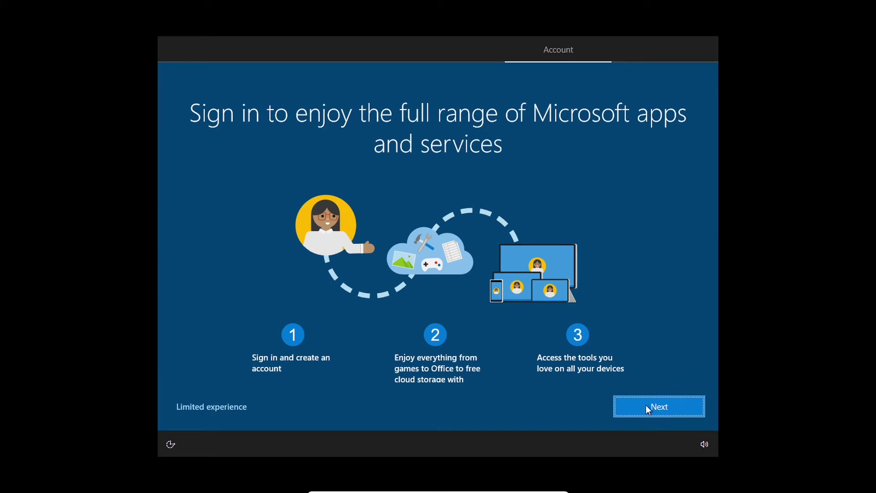
# - Choose Limited experience, enter the user's full name, and leave the password blank
pyautogui.click(202, 408)
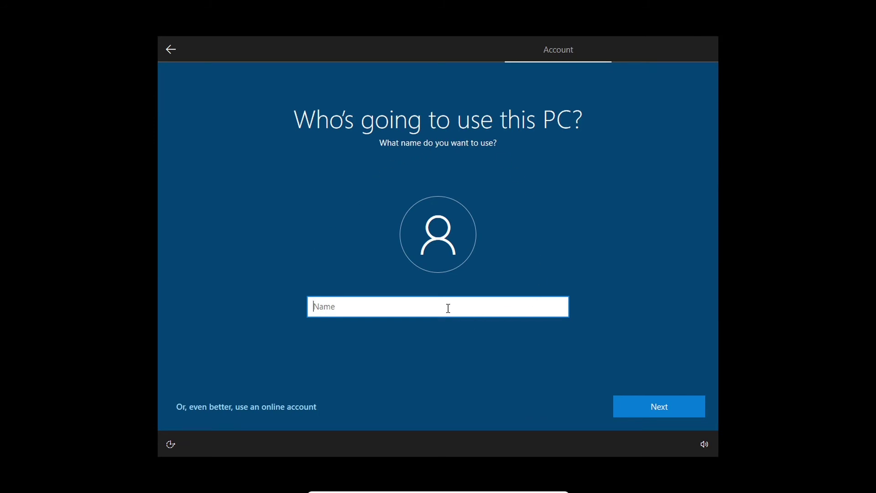
pyautogui.write('Tyrel Tachibana')
pyautogui.click(656, 411)
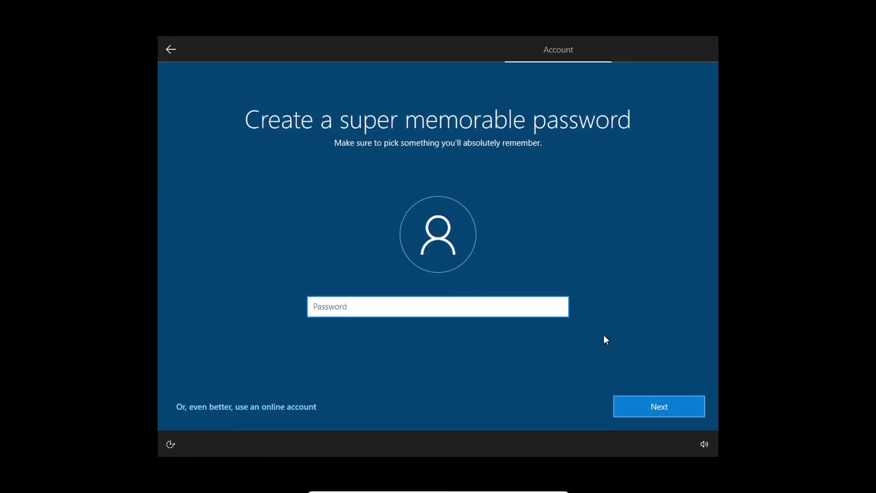
pyautogui.press('Return')
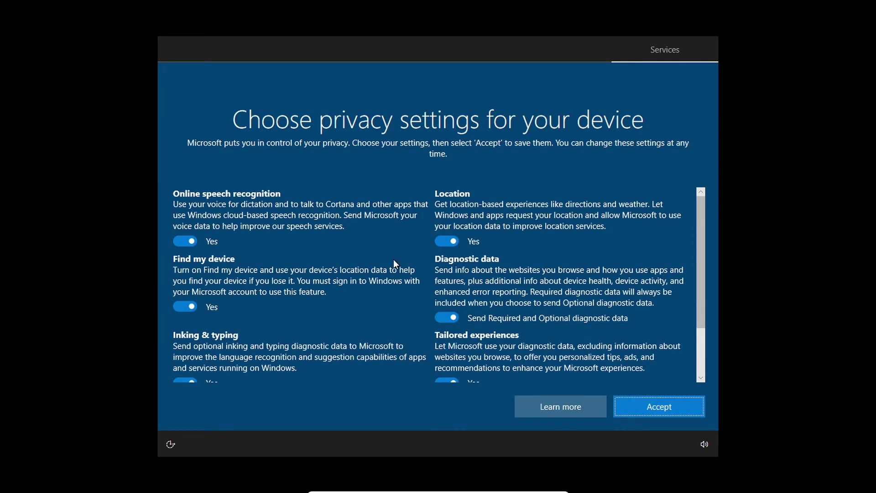
# - Turn off online speech recognition, location and Find my device, and limit diagnostic data to required only
pyautogui.scroll(-3, 382, 256)
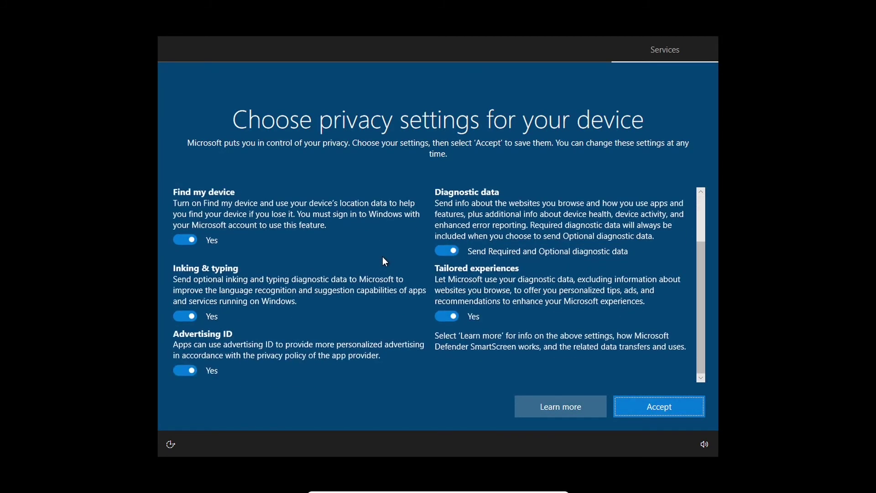
pyautogui.scroll(3, 382, 256)
pyautogui.click(188, 239)
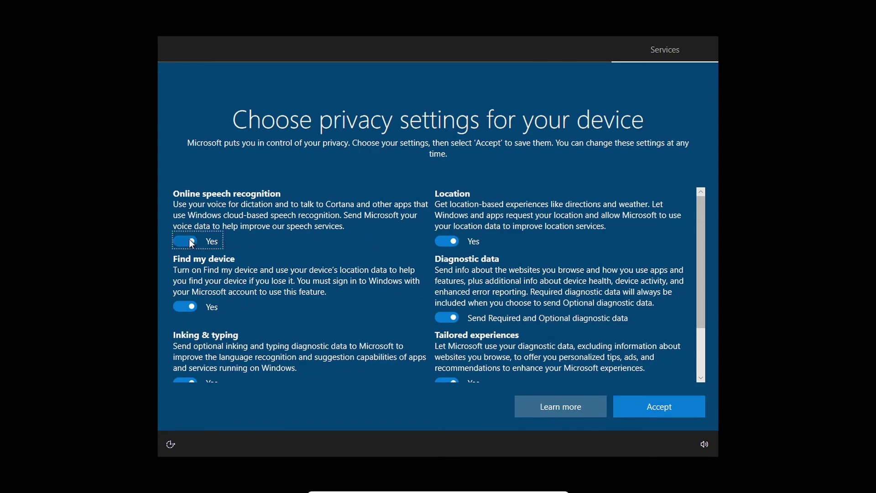
pyautogui.click(454, 241)
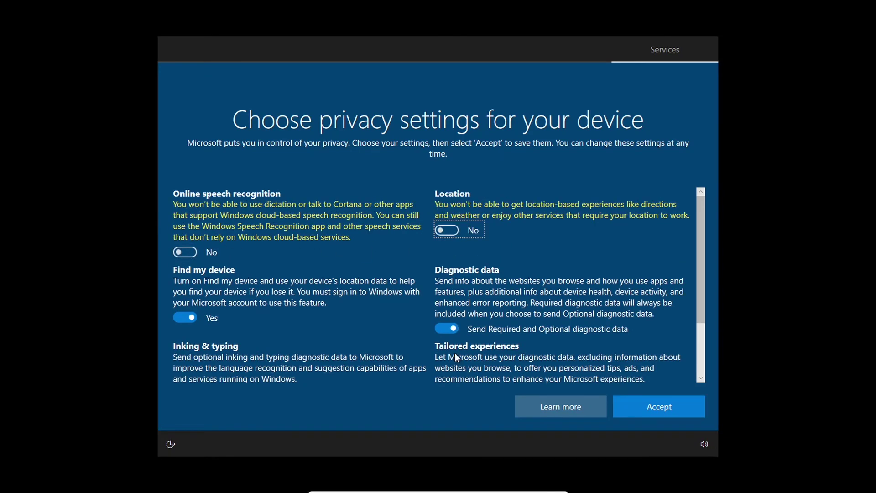
pyautogui.click(453, 327)
pyautogui.click(191, 317)
# - Turn off inking & typing, tailored experiences and advertising ID, then accept the privacy choices
pyautogui.scroll(-2, 346, 299)
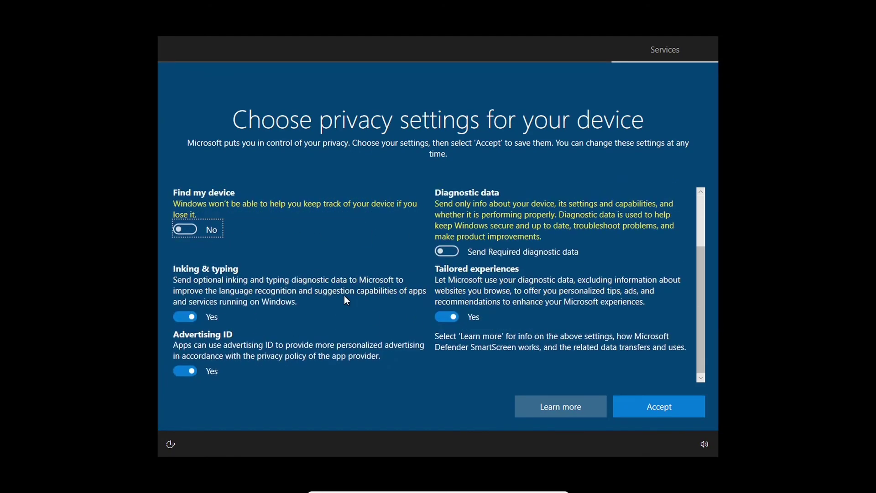
pyautogui.click(183, 317)
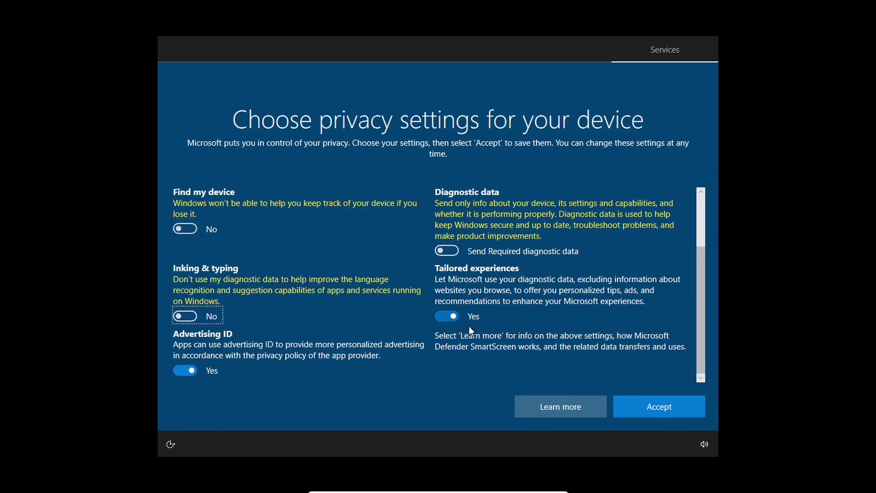
pyautogui.click(452, 318)
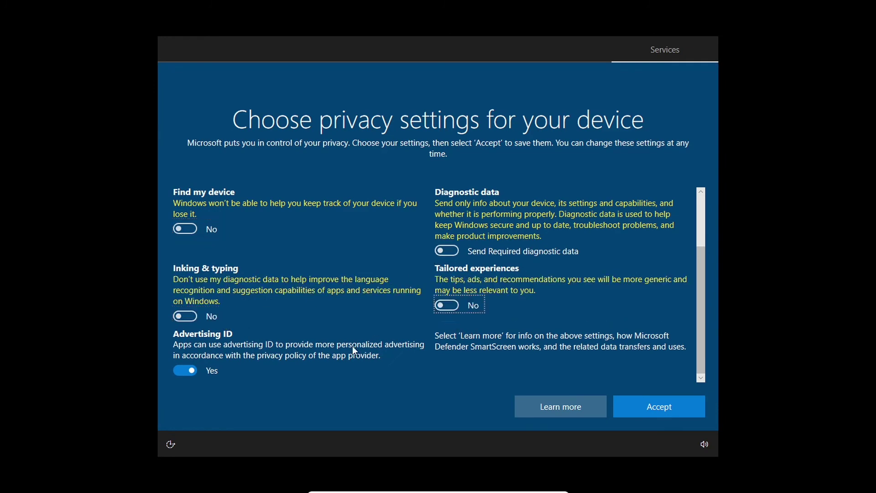
pyautogui.click(188, 371)
pyautogui.scroll(2, 421, 335)
pyautogui.scroll(-2, 421, 336)
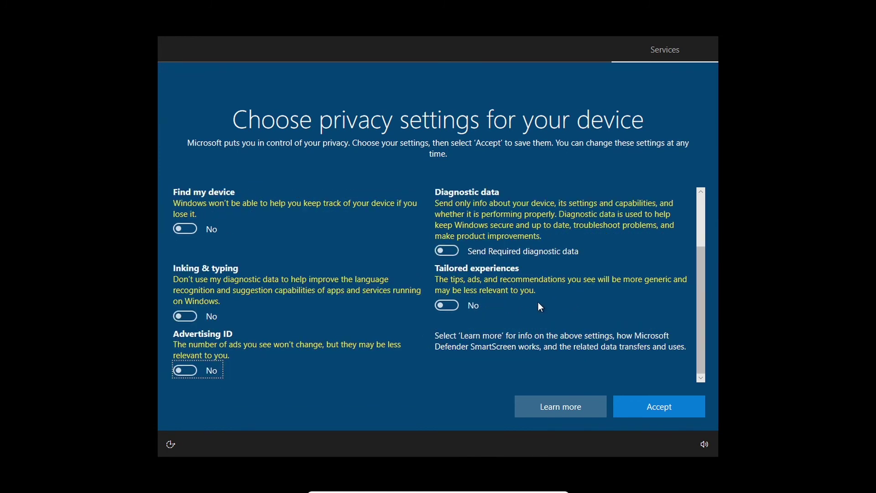
pyautogui.click(643, 402)
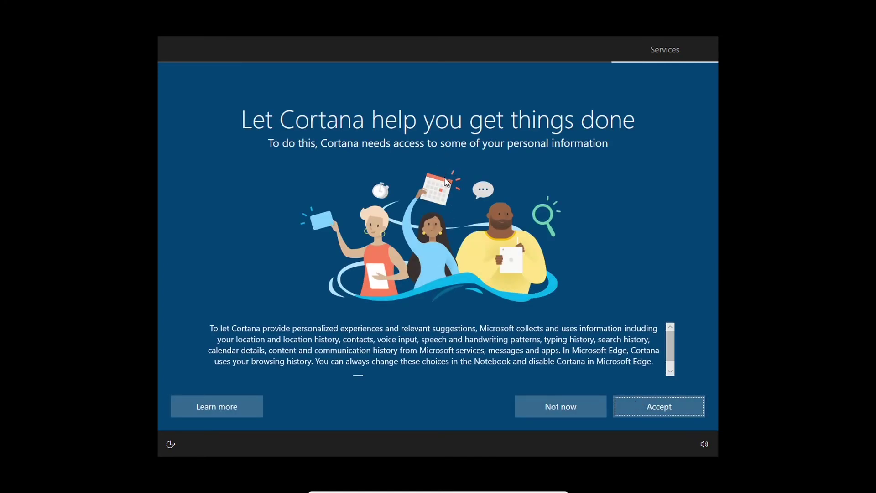
# - Choose 'Not now' for Cortana and let setup finish to the desktop
pyautogui.click(549, 410)
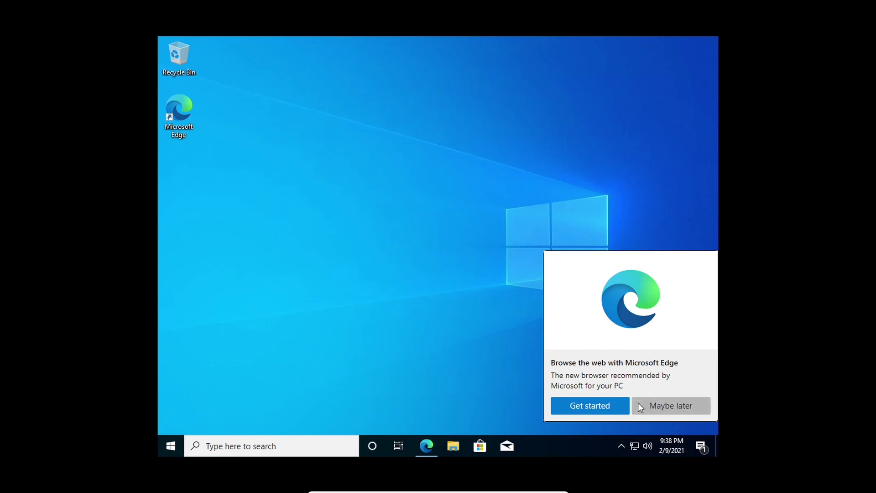
# - Dismiss the Edge flyout, open Settings via a 'setting' search to confirm the Local Account, then close it
pyautogui.click(666, 407)
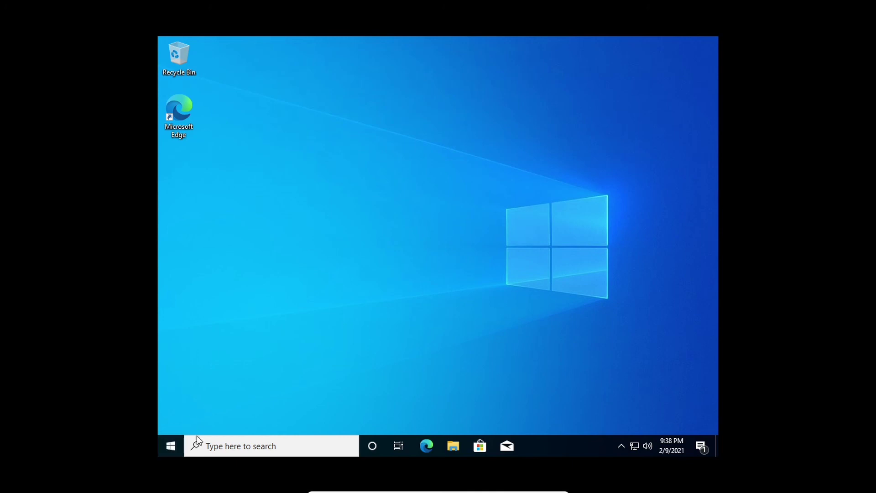
pyautogui.click(225, 444)
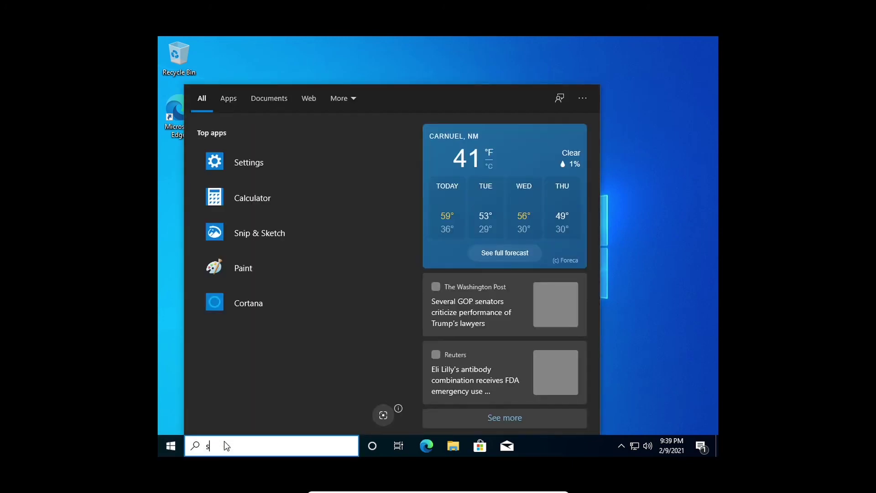
pyautogui.write('setting')
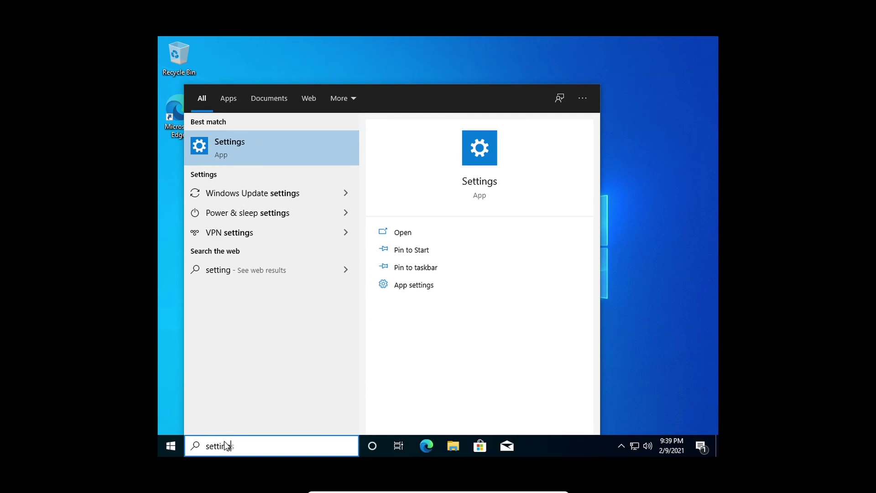
pyautogui.click(248, 160)
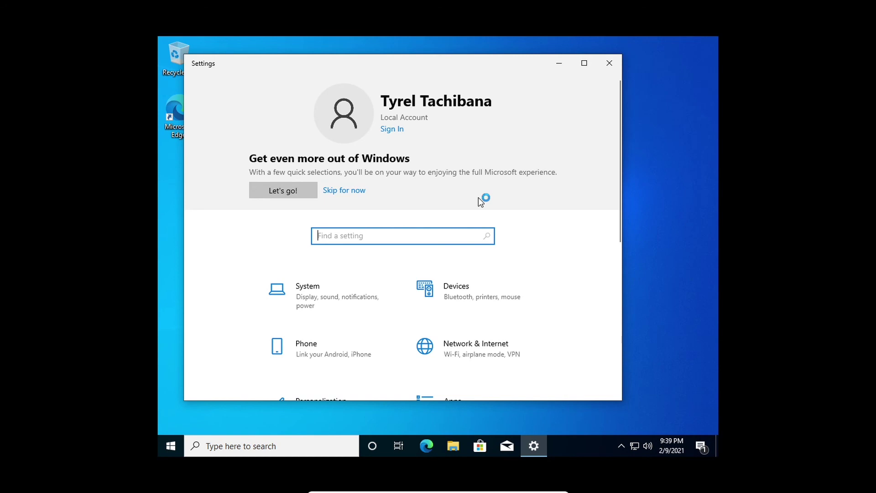
pyautogui.scroll(-5, 551, 161)
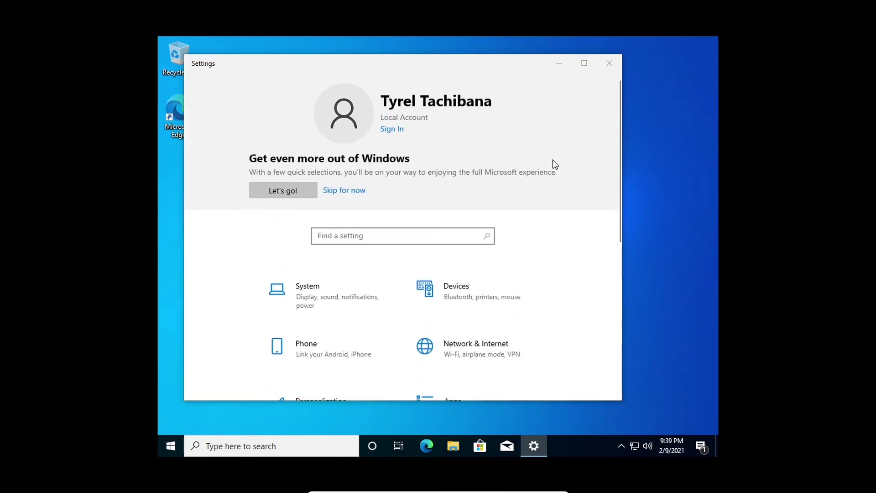
pyautogui.click(611, 67)
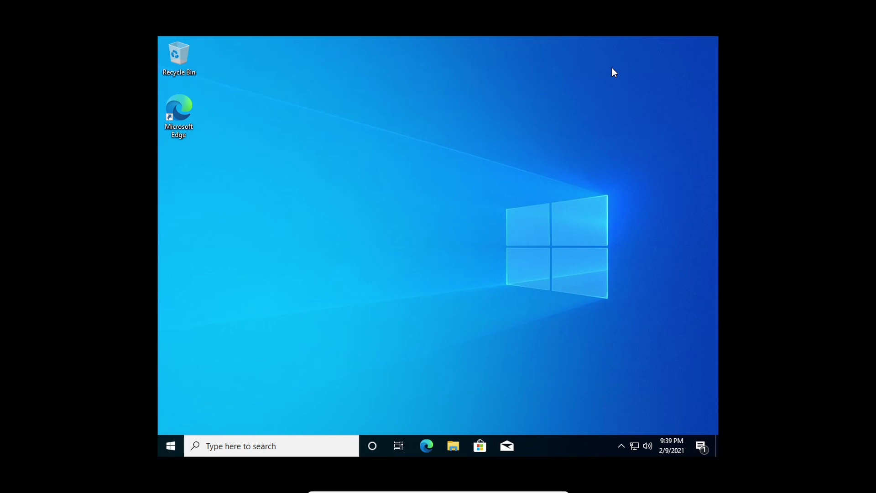